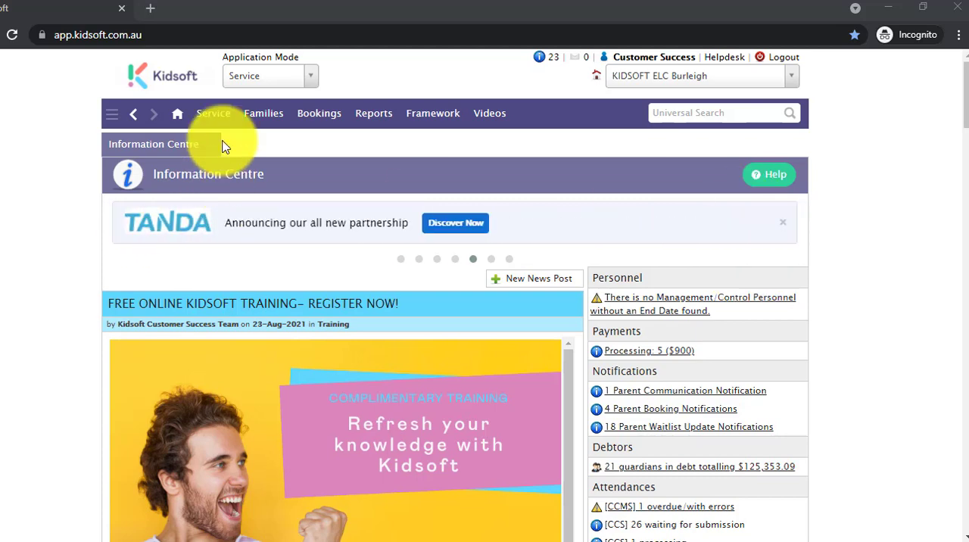
- Open the discounts in the service provider details and start a new discount
click(202, 126)
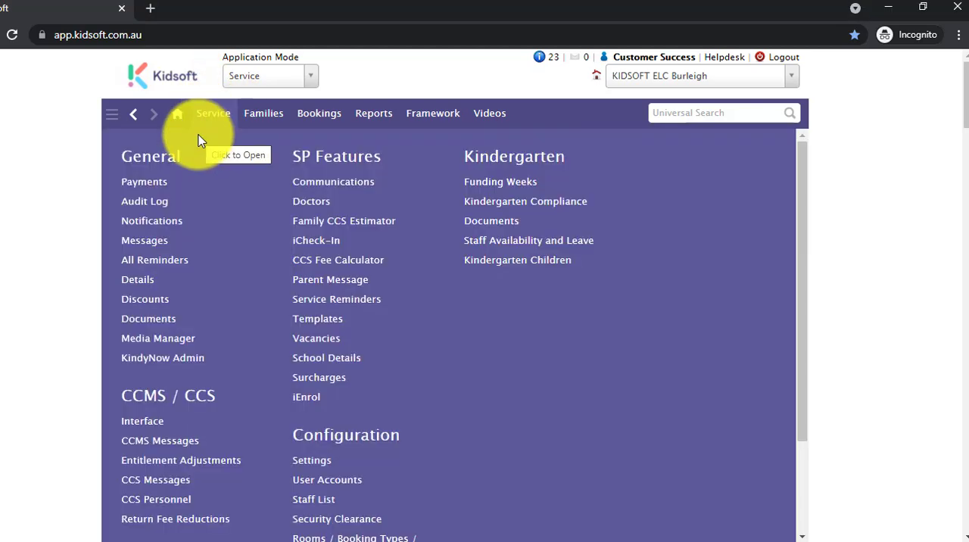
click(132, 282)
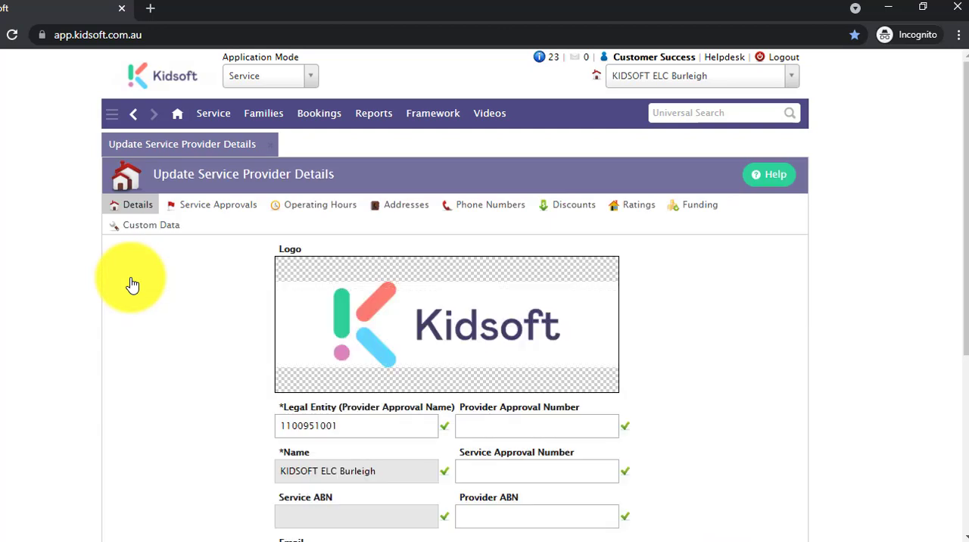
click(573, 208)
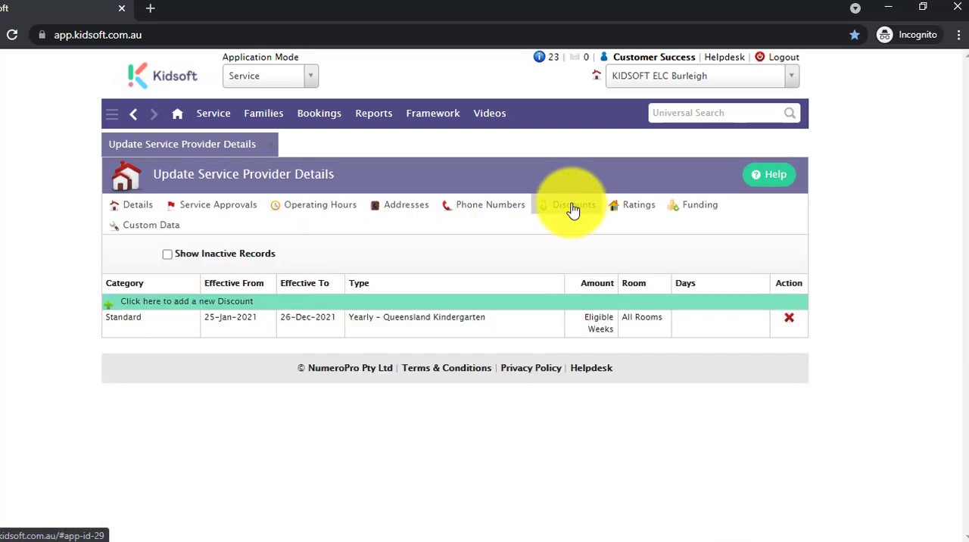
click(283, 302)
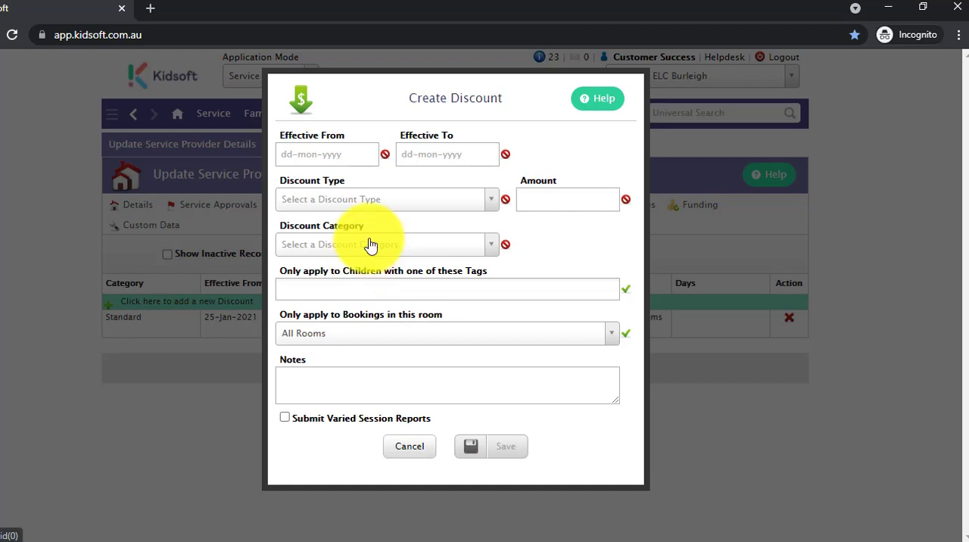
- Set both the Effective From and Effective To dates of the new discount to 23-Aug-2021
click(313, 153)
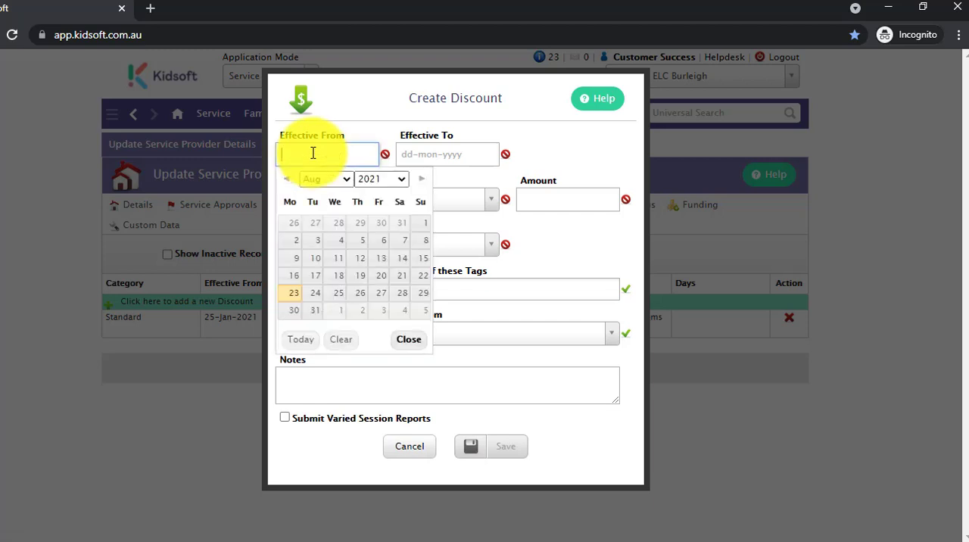
click(294, 292)
click(426, 153)
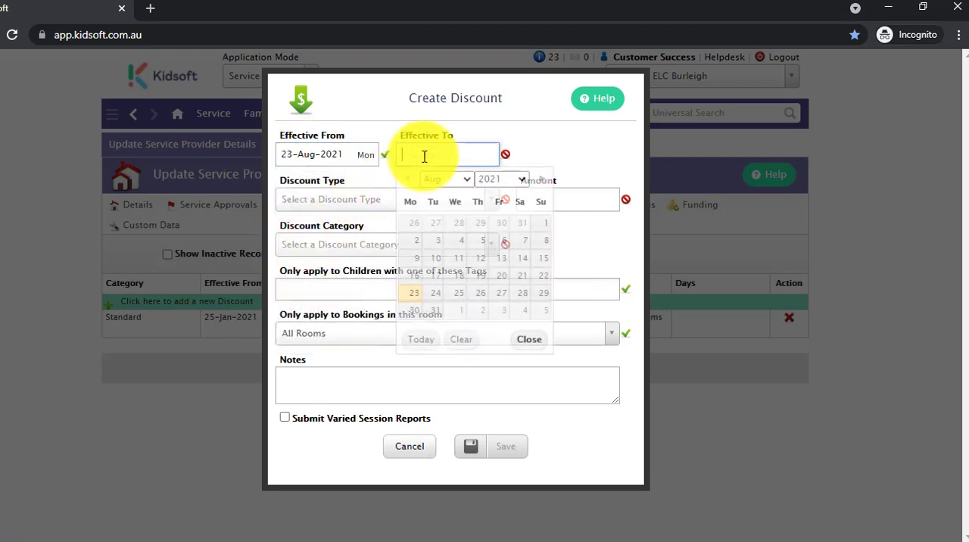
click(402, 293)
- Set the discount type to daily Dollar Value of Session Fee and select several days, including Monday and Wednesday
click(378, 203)
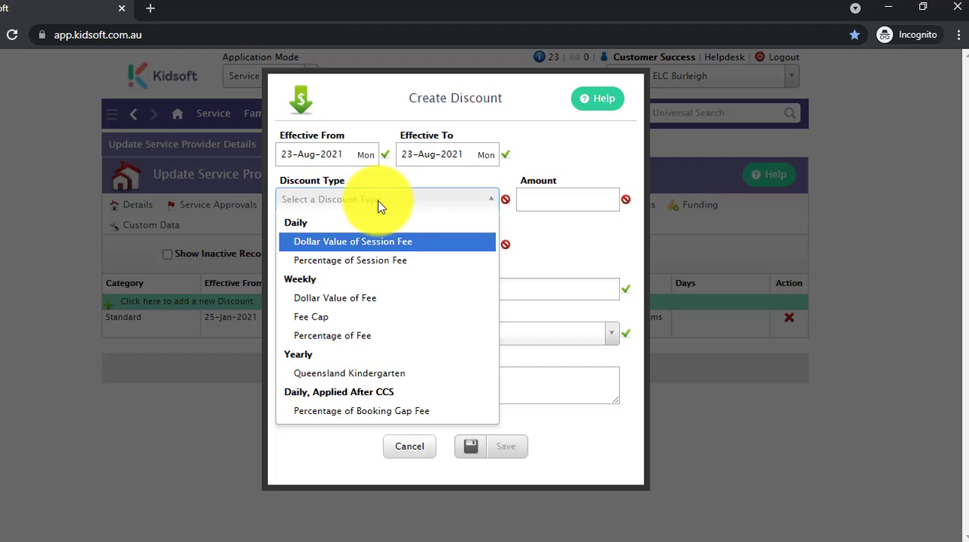
click(399, 250)
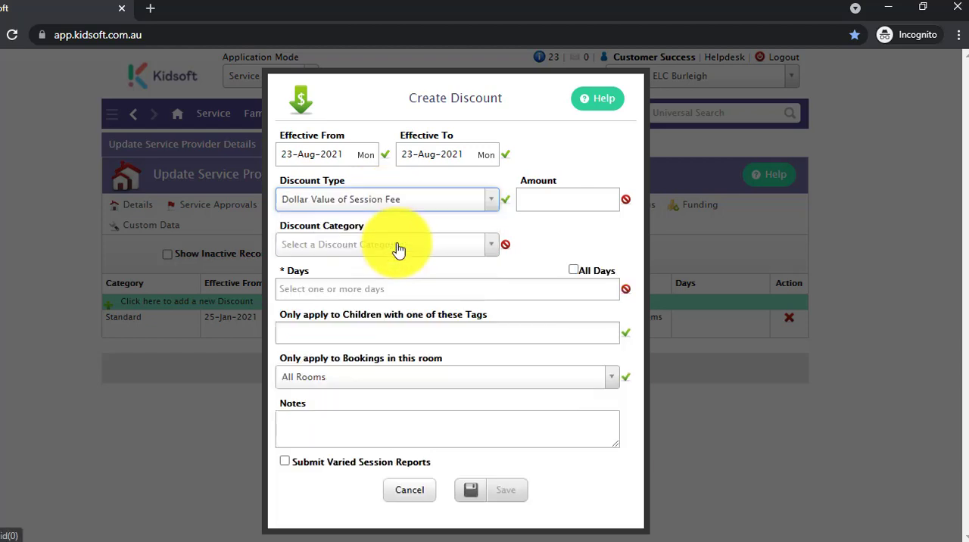
click(407, 293)
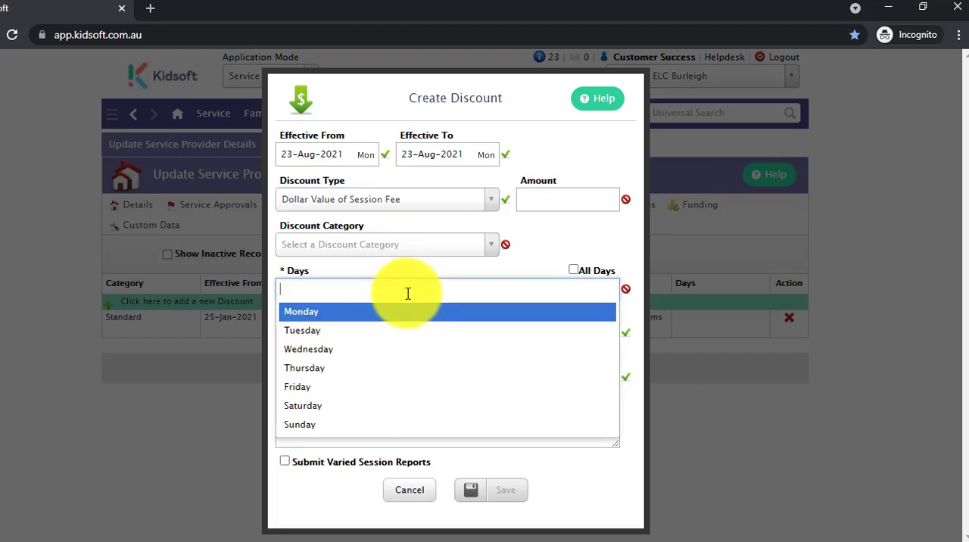
click(405, 313)
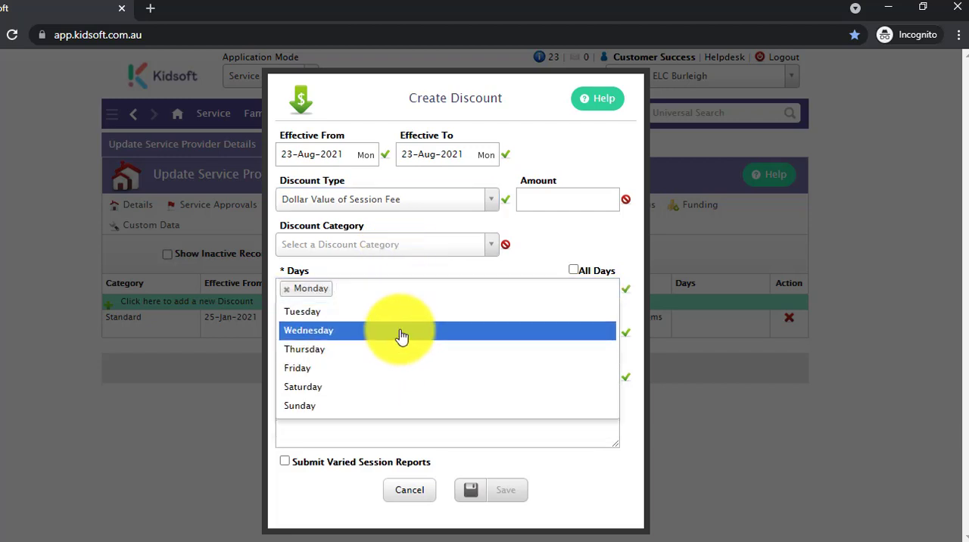
click(401, 336)
click(395, 350)
- Try the weekly Dollar Value of Fee type, and return to Dollar Value of Session Fee with an amount of 10
click(360, 206)
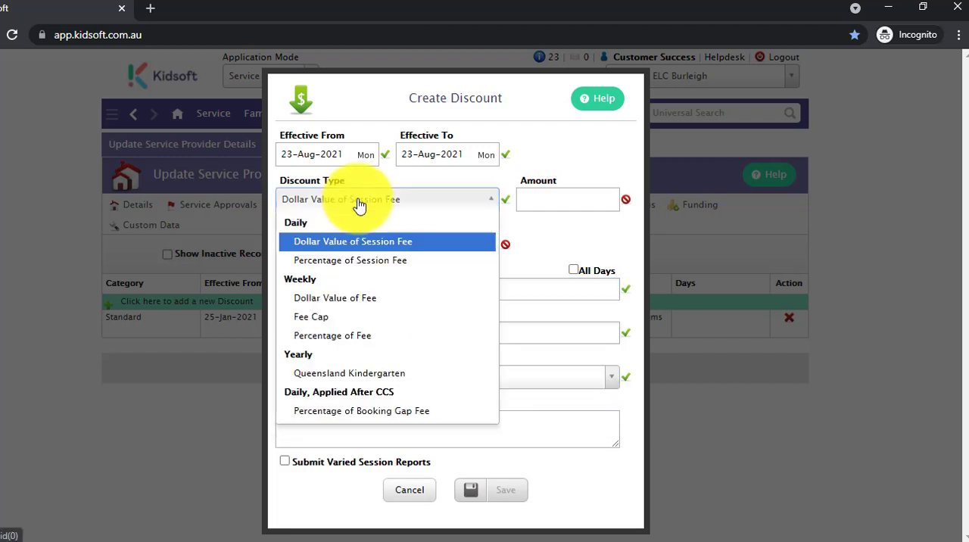
click(349, 297)
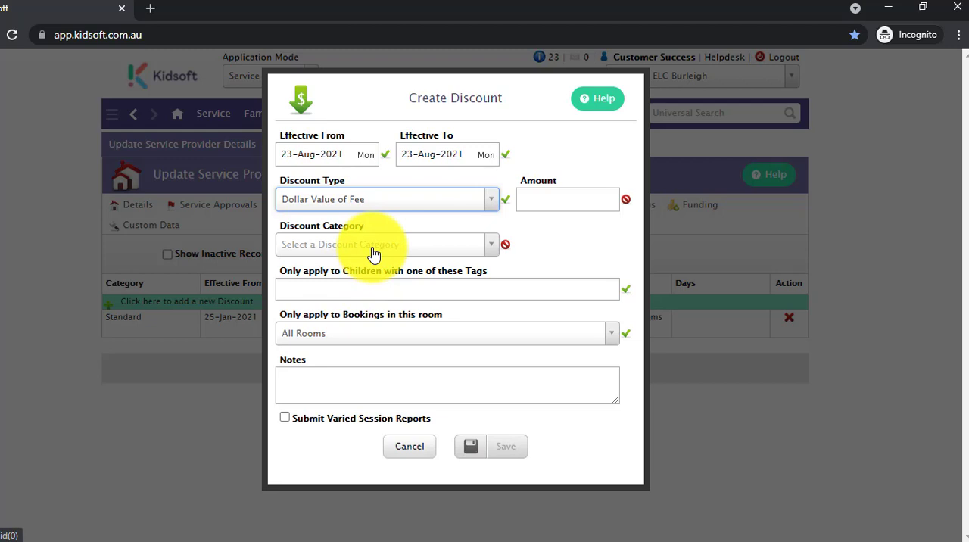
click(378, 212)
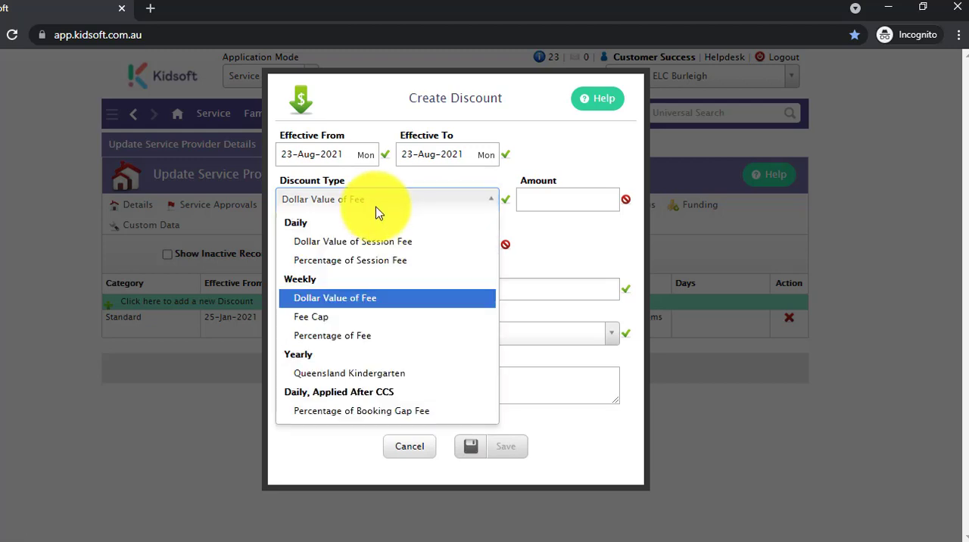
click(350, 242)
click(541, 199)
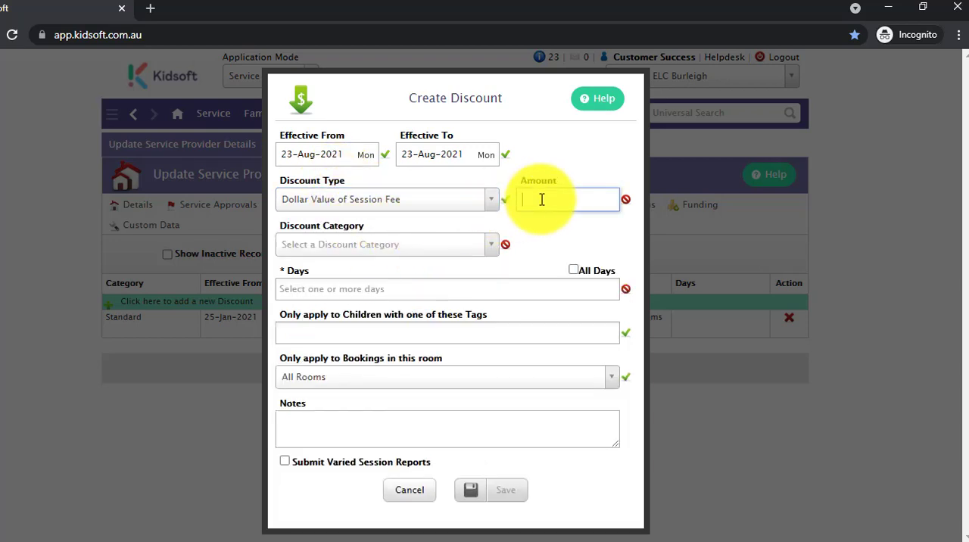
text(10)
- Change the discount type to Percentage of Session Fee and set the percentage to 50
click(403, 201)
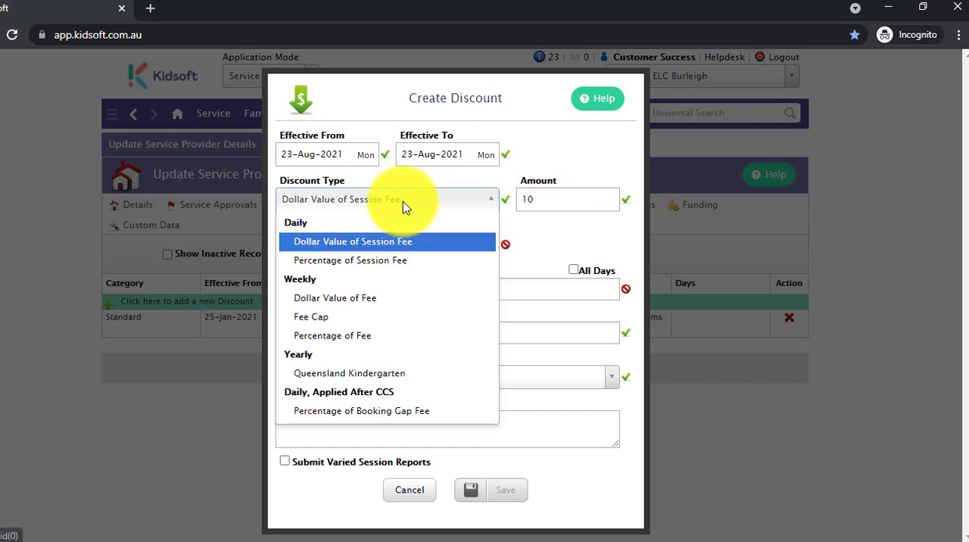
click(394, 258)
click(548, 200)
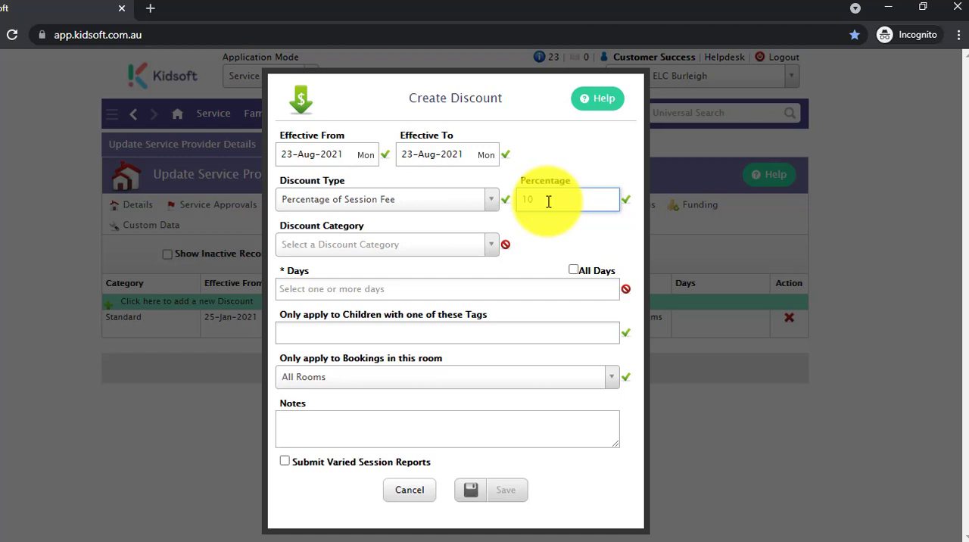
key(BackSpace)
key(BackSpace)
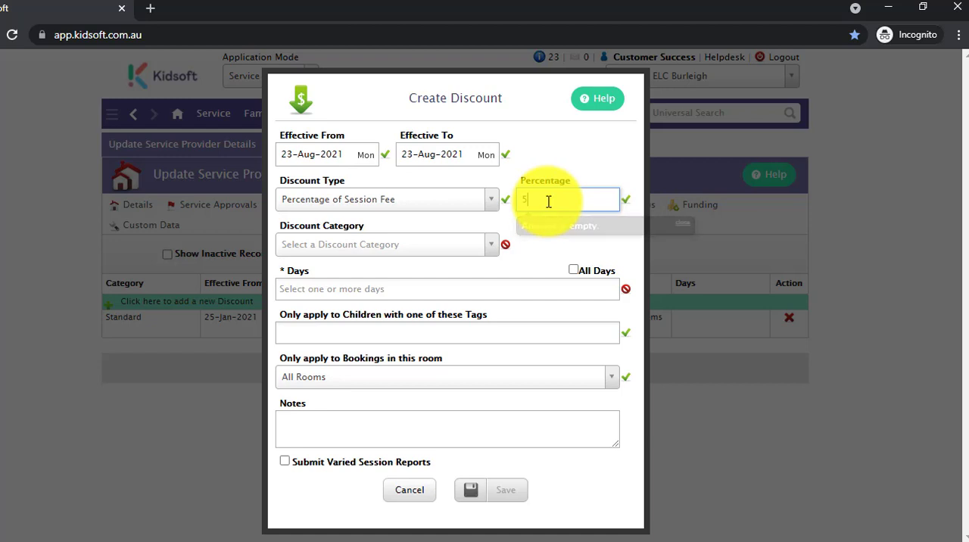
text(50)
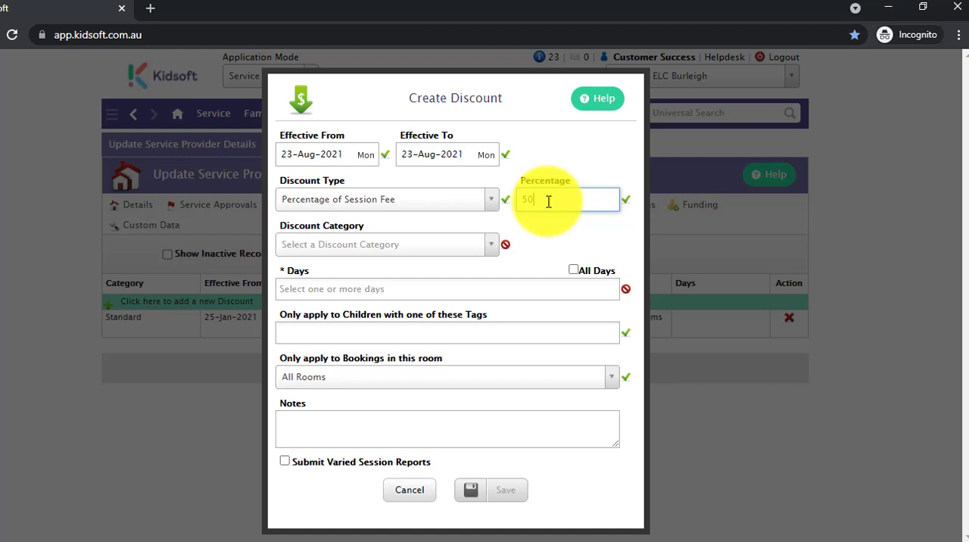
- Change the discount type to Percentage of Booking Gap Fee and set the percentage to 100
click(378, 203)
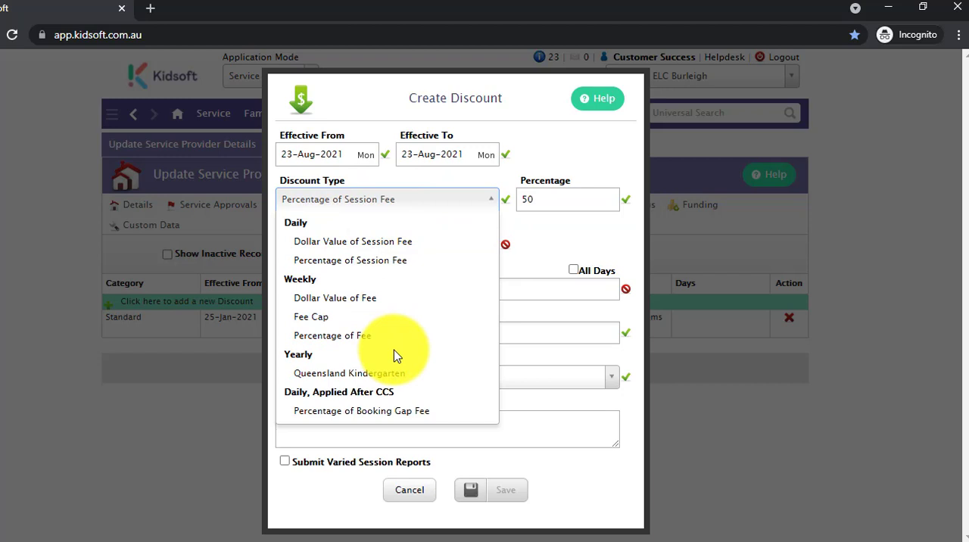
click(403, 413)
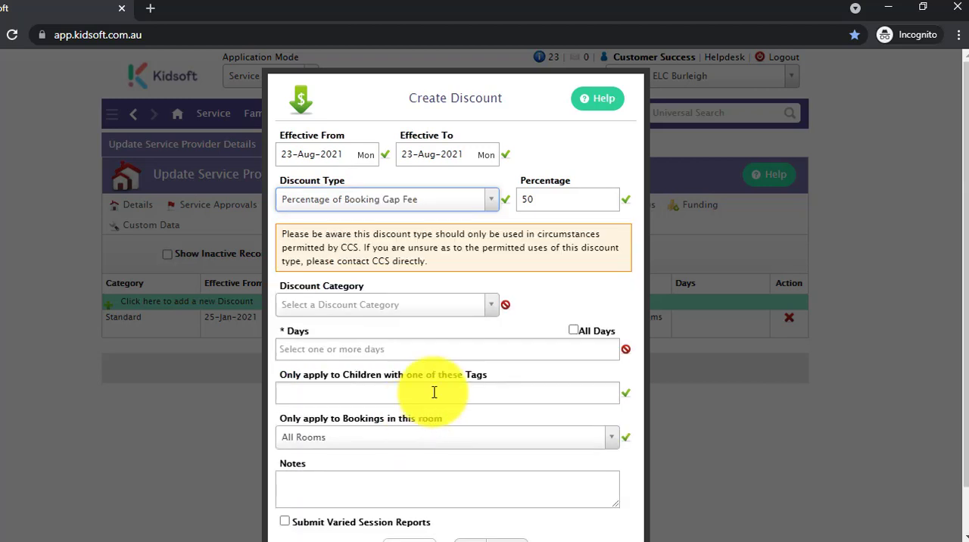
click(547, 198)
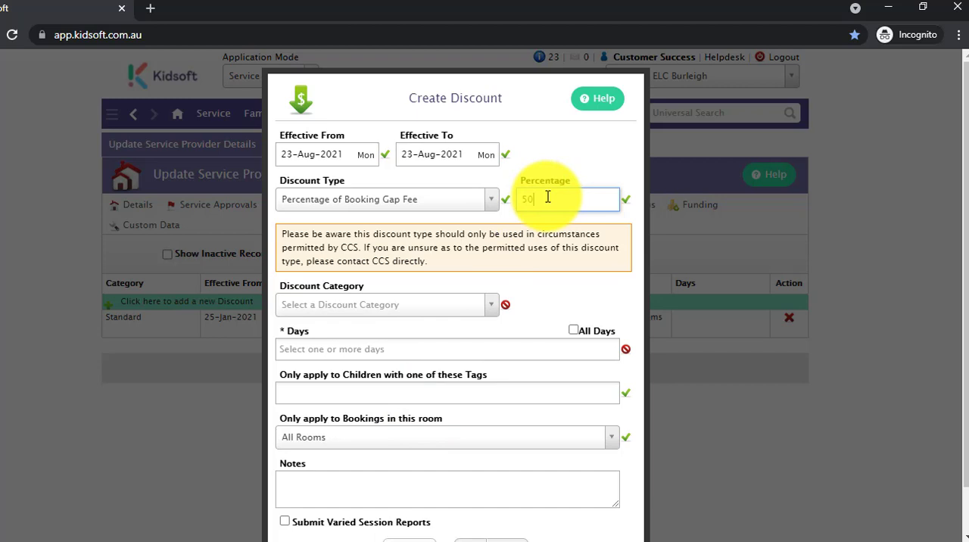
key(BackSpace)
key(BackSpace)
text(100)
- Assign the Holiday category to the discount and apply it to Monday, Tuesday, Wednesday, Thursday and Friday
click(350, 306)
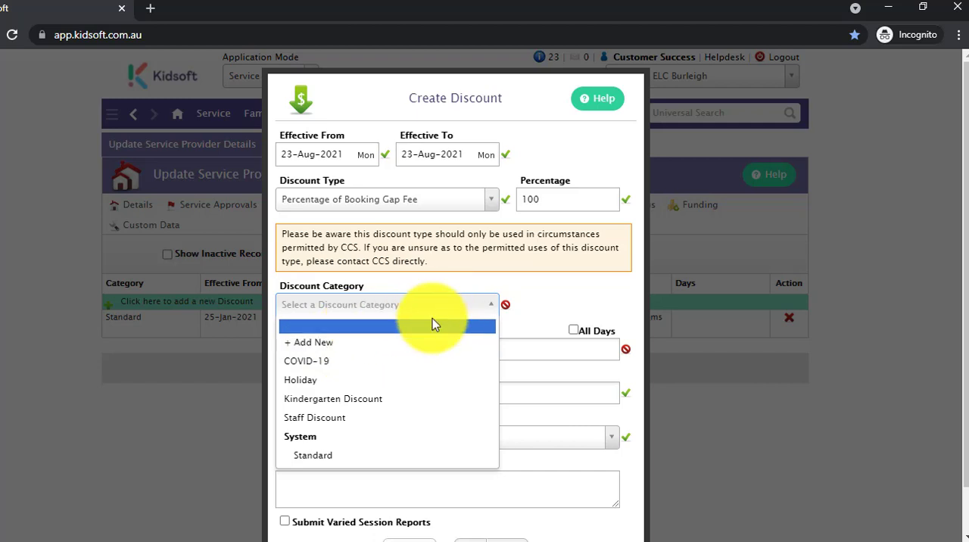
click(389, 381)
click(437, 348)
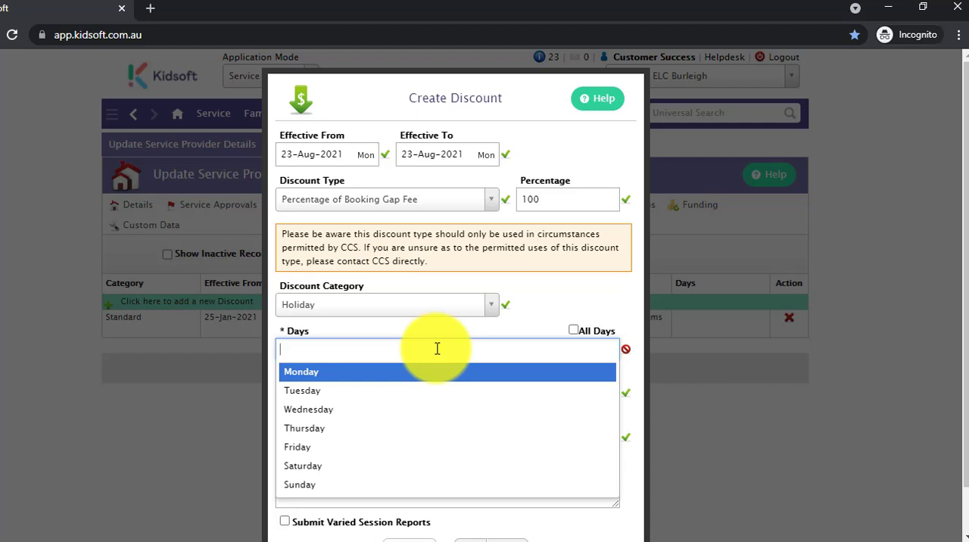
click(418, 371)
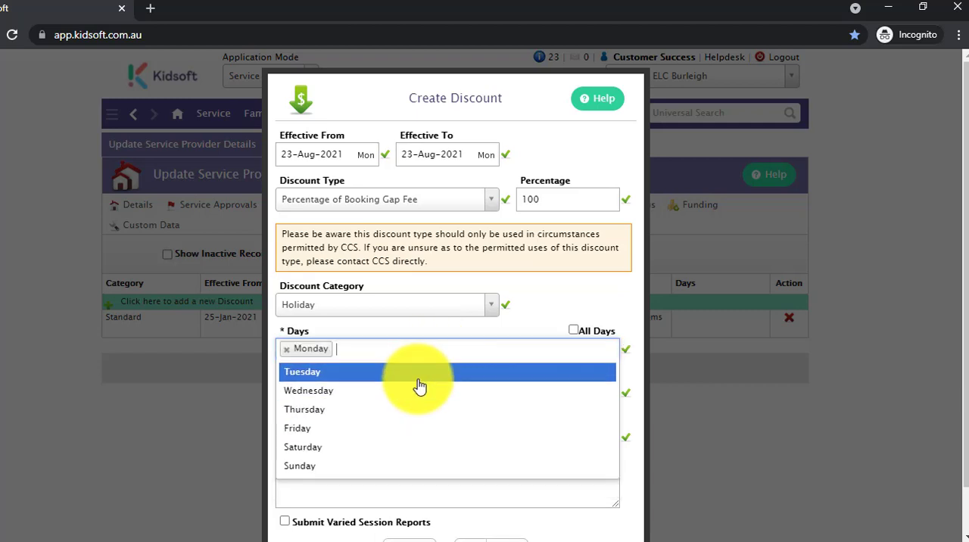
click(417, 389)
click(414, 371)
click(411, 389)
click(411, 373)
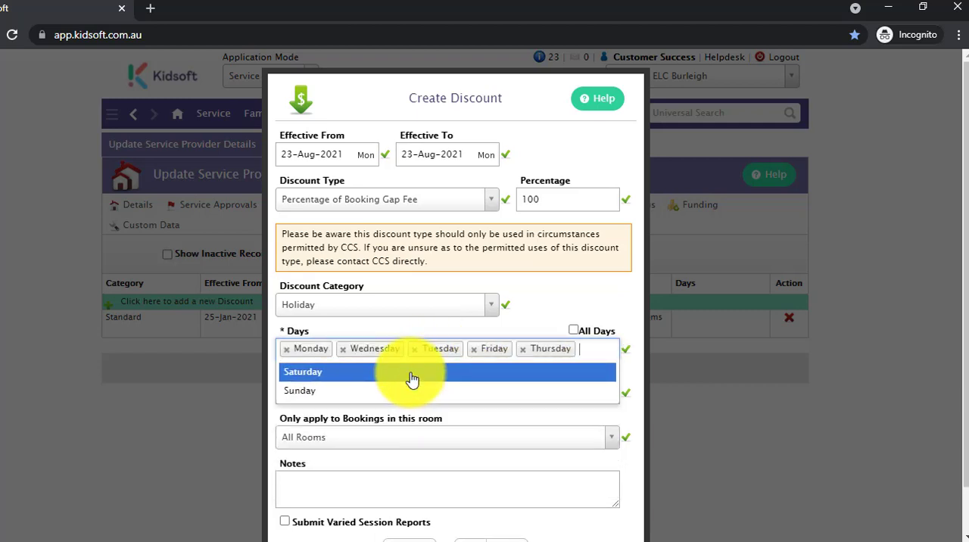
click(558, 309)
- Set the discount to weekly Percentage of Fee for All Rooms, with Submit Varied Session Reports enabled
click(393, 218)
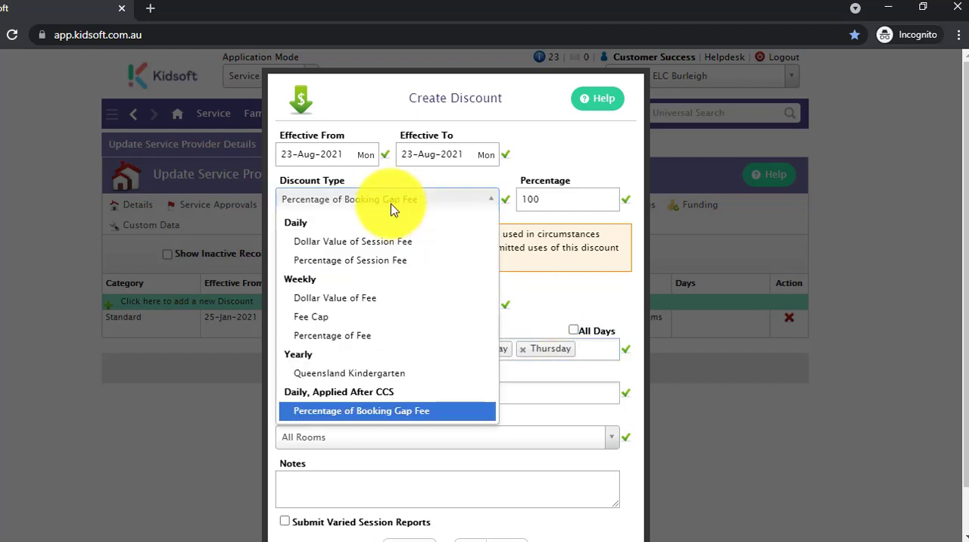
click(372, 337)
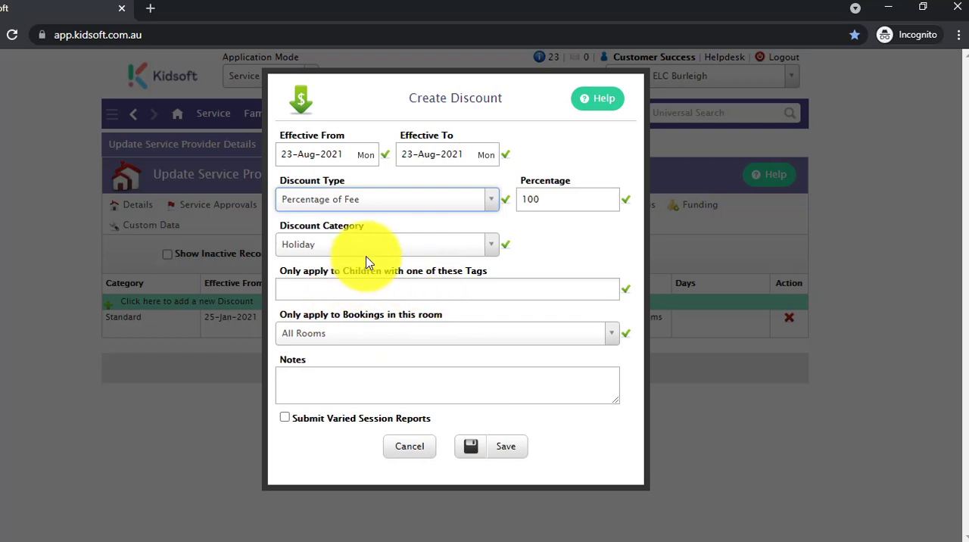
click(346, 333)
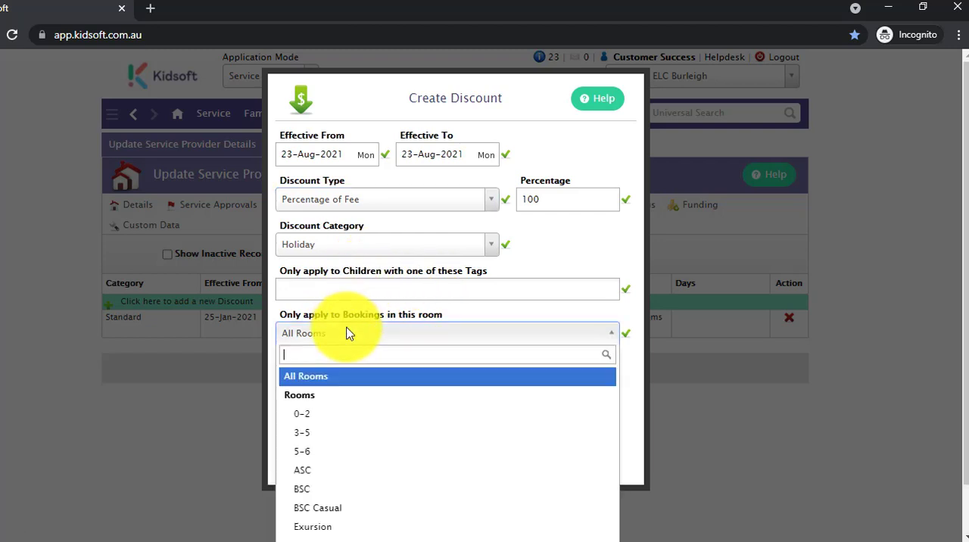
click(359, 377)
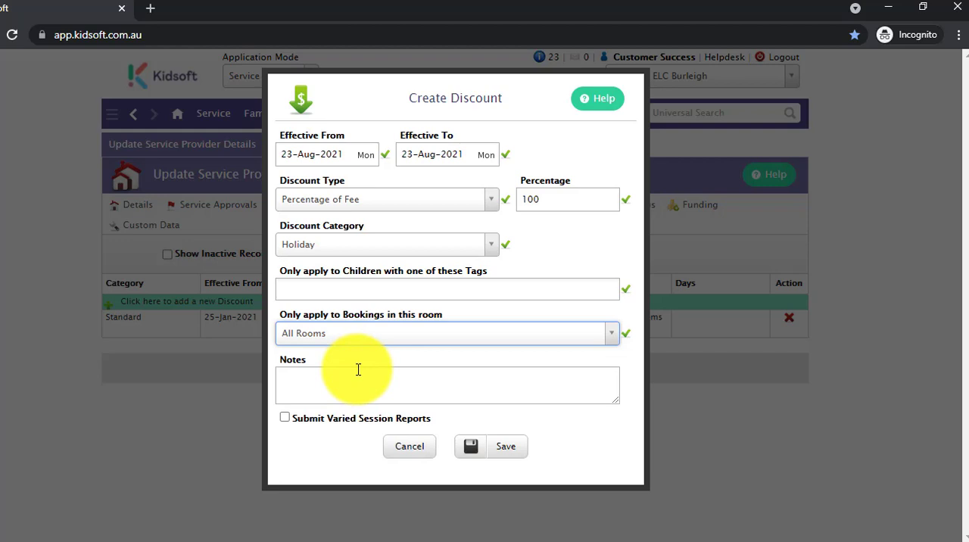
click(287, 420)
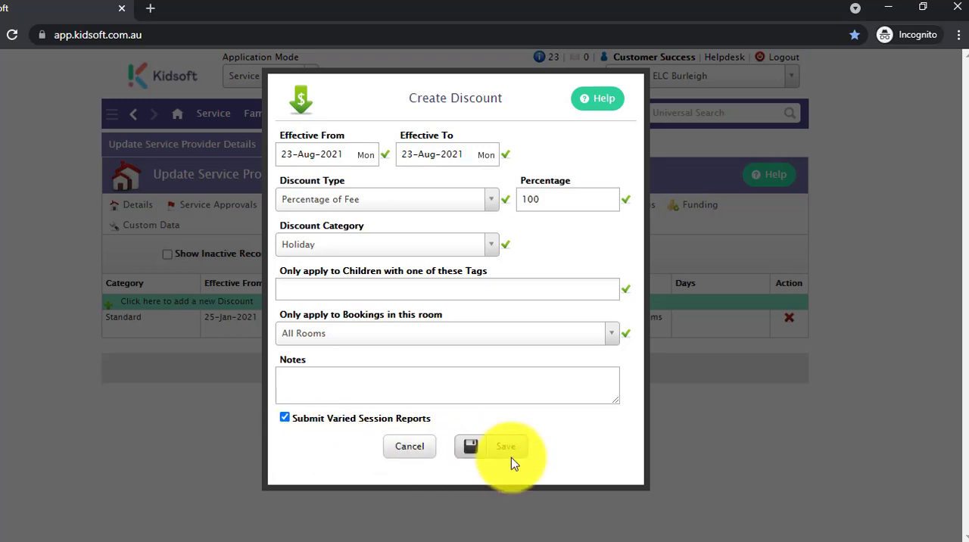
- Discard the unsaved discount and return to the Information Centre home page
click(408, 450)
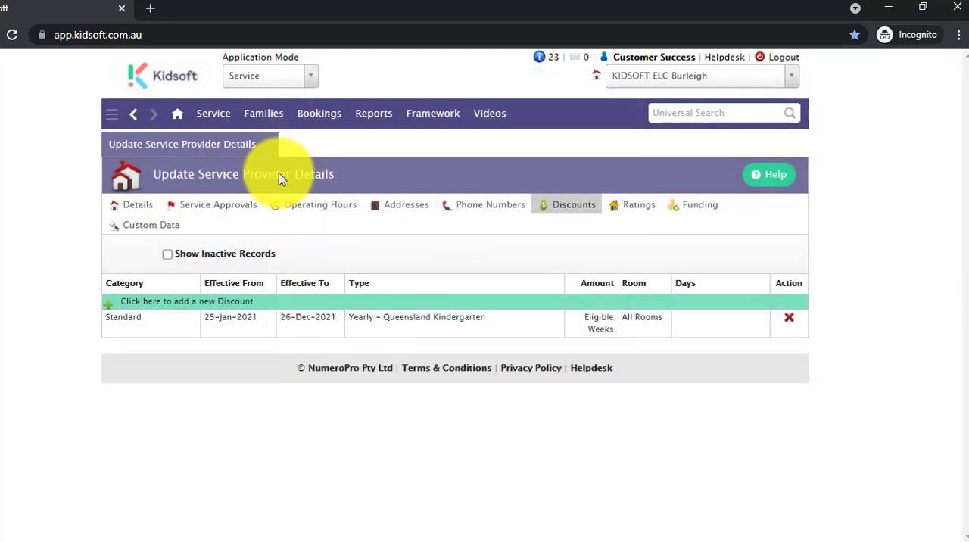
click(181, 121)
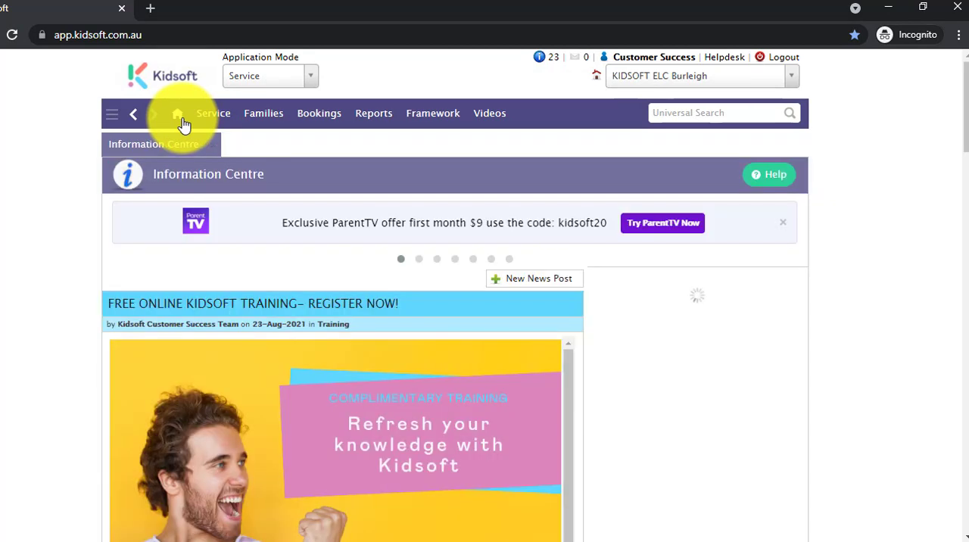